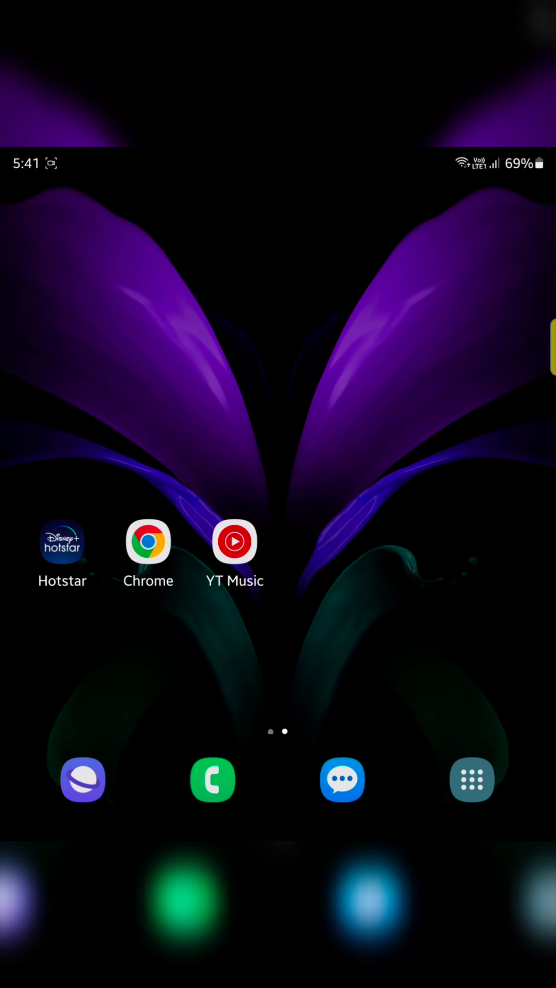
# Step: Launch Settings from the app drawer and scroll past the security and accounts sections
pyautogui.moveTo(401, 695); pyautogui.dragTo(402, 344)
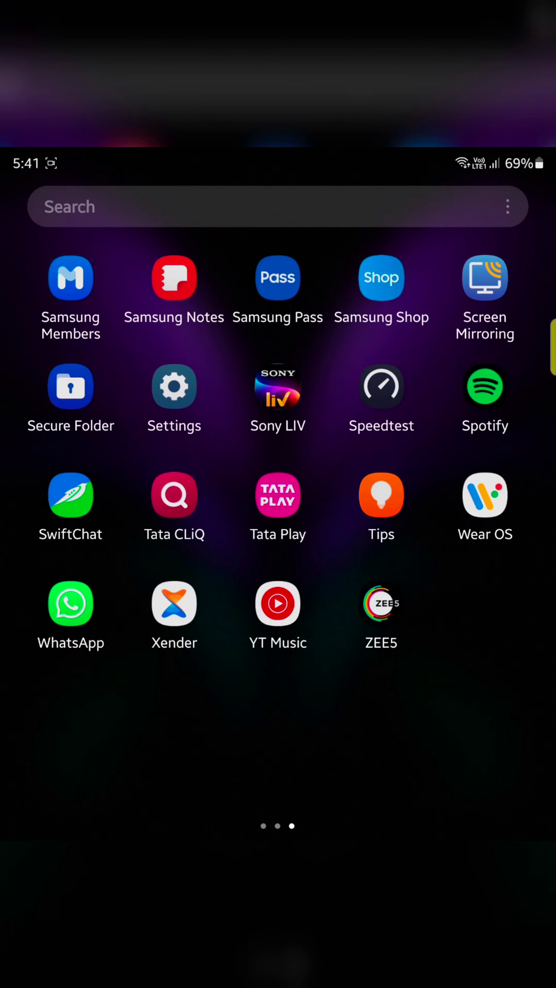
pyautogui.click(174, 387)
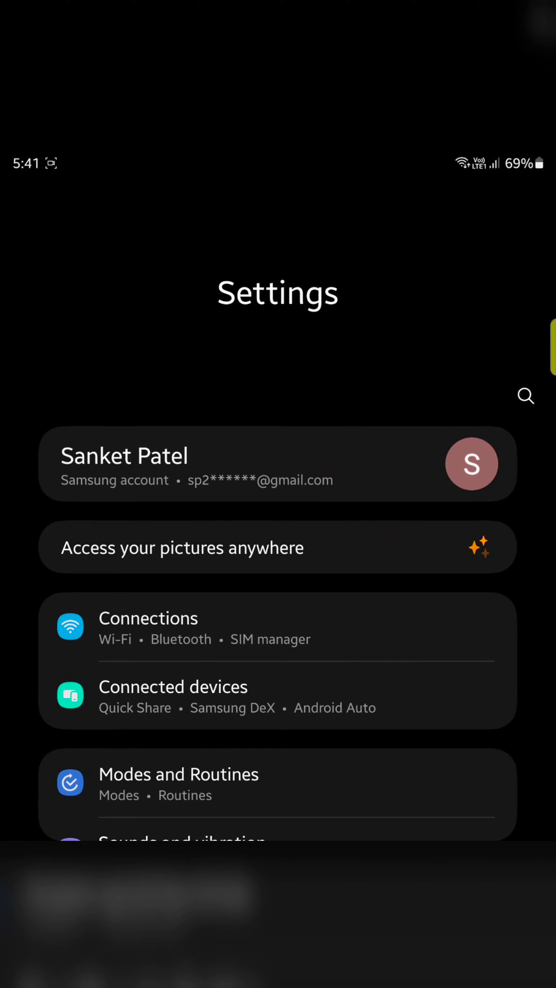
pyautogui.moveTo(426, 734); pyautogui.dragTo(433, 309)
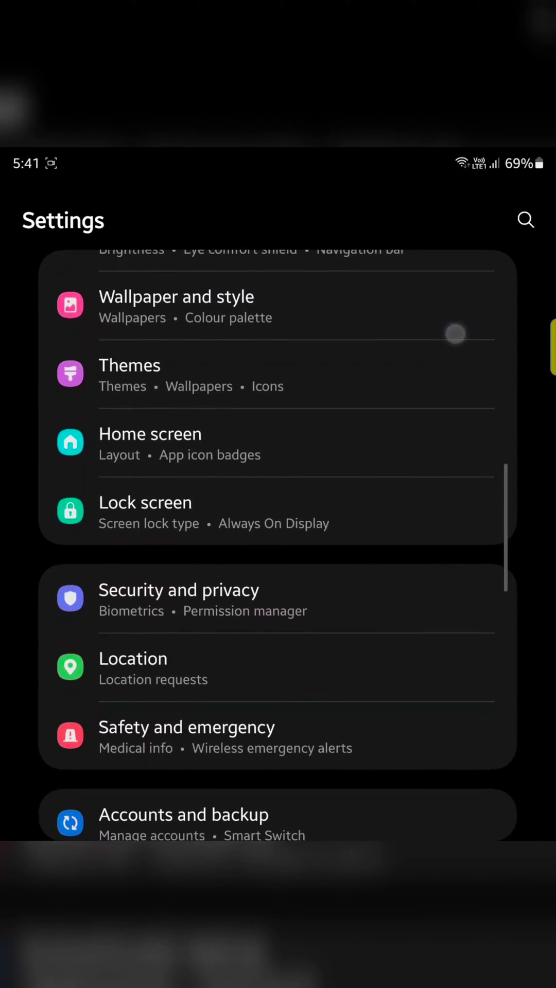
pyautogui.moveTo(432, 543); pyautogui.dragTo(452, 320)
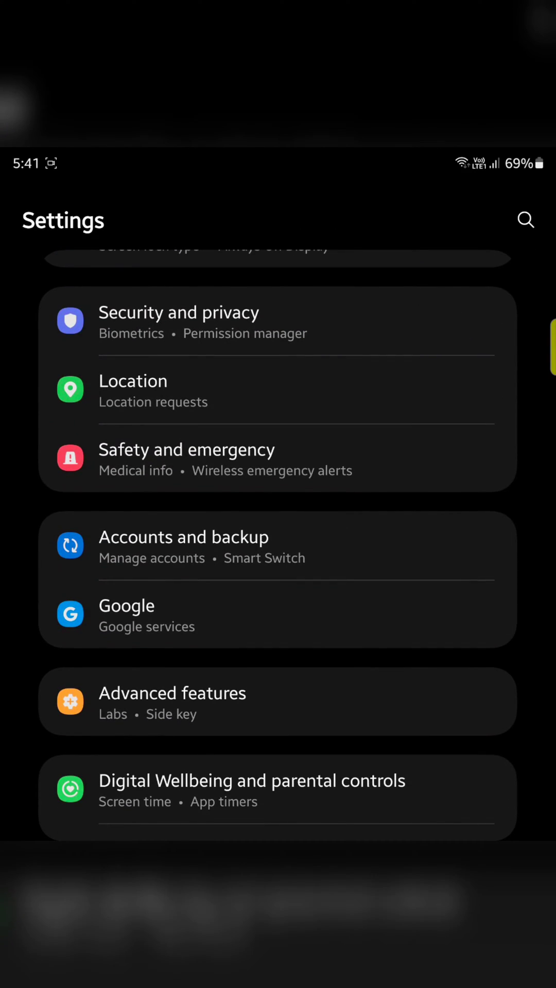
# Step: Start a Samsung Cloud 'Back up now' from Accounts and backup, then return there
pyautogui.click(278, 546)
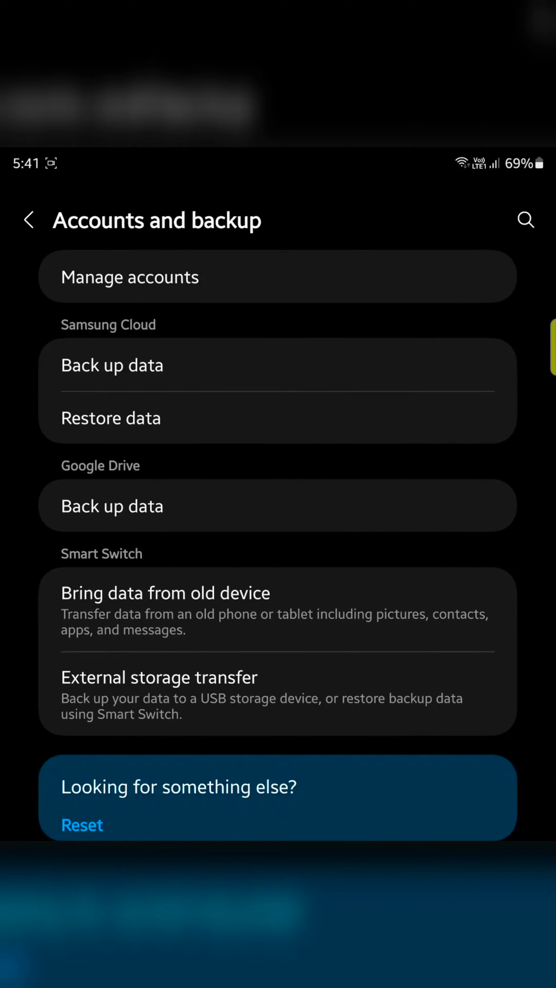
pyautogui.click(386, 365)
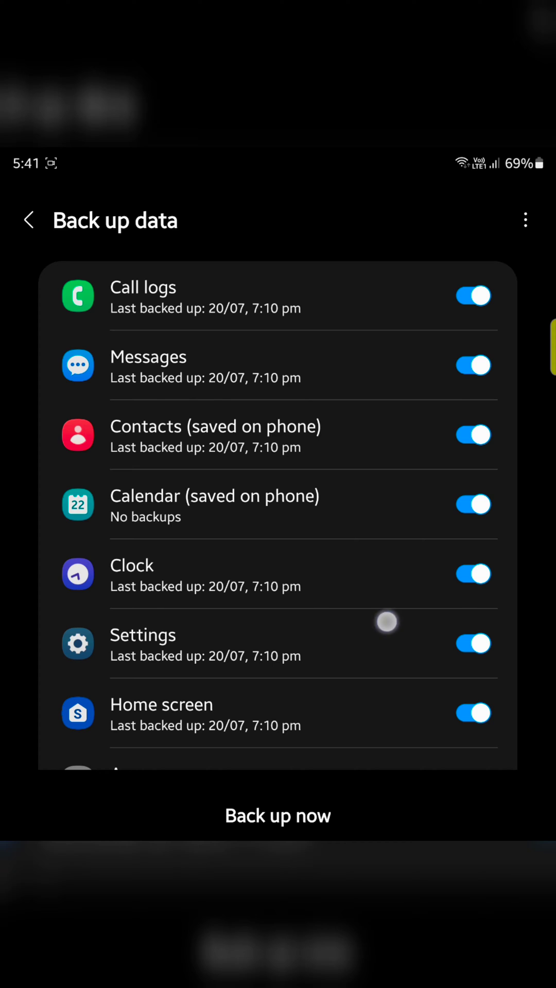
pyautogui.moveTo(389, 621); pyautogui.dragTo(406, 494)
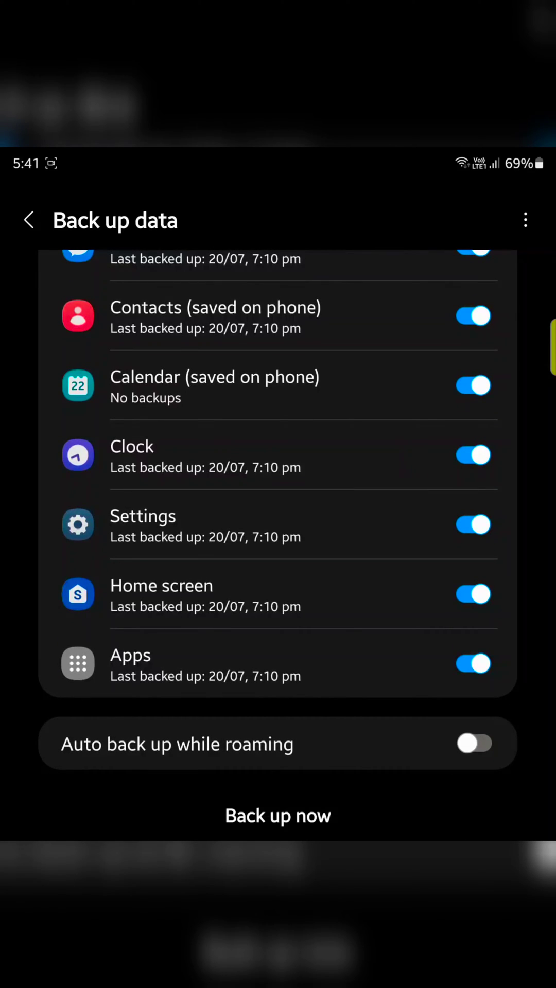
pyautogui.moveTo(419, 473); pyautogui.dragTo(419, 592)
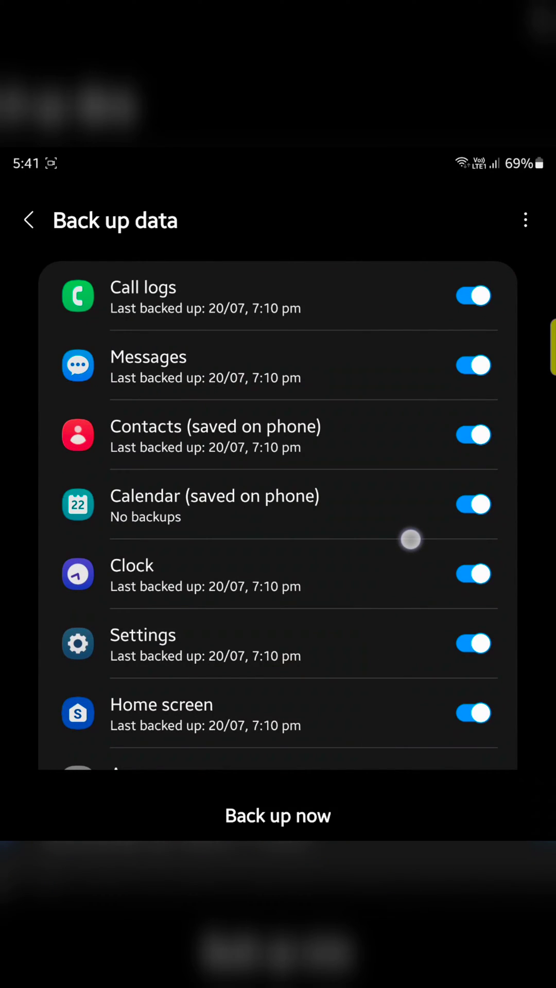
pyautogui.moveTo(278, 617); pyautogui.dragTo(277, 479)
pyautogui.click(279, 812)
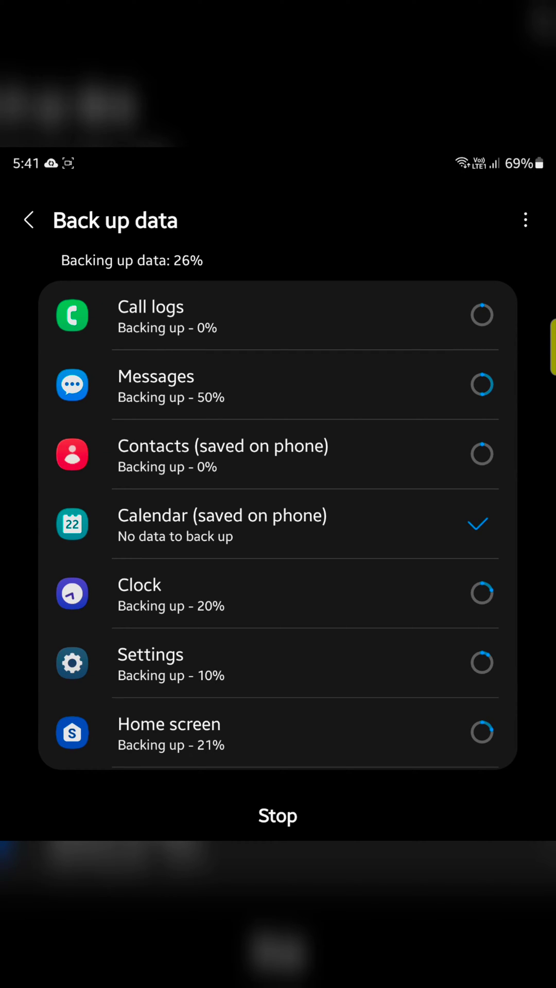
pyautogui.click(29, 220)
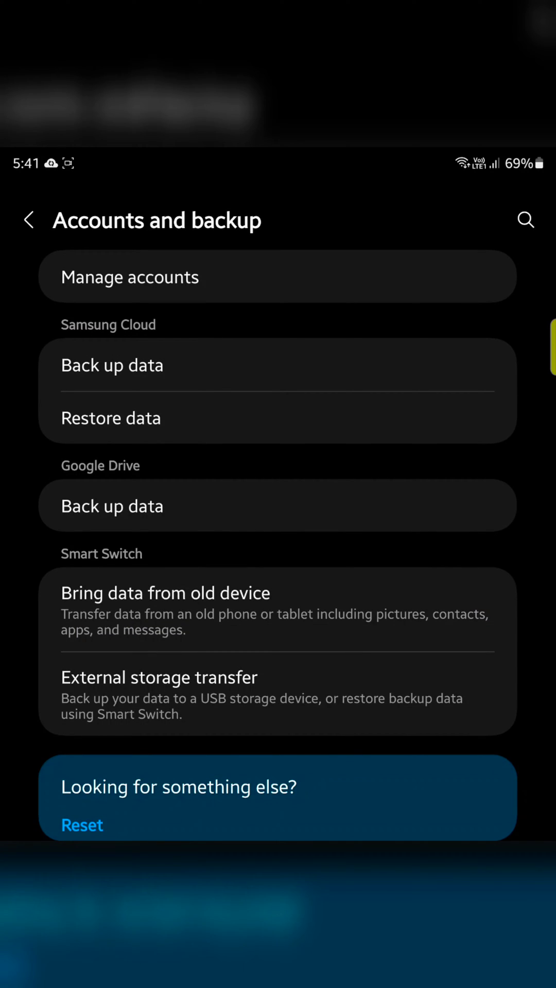
pyautogui.click(274, 509)
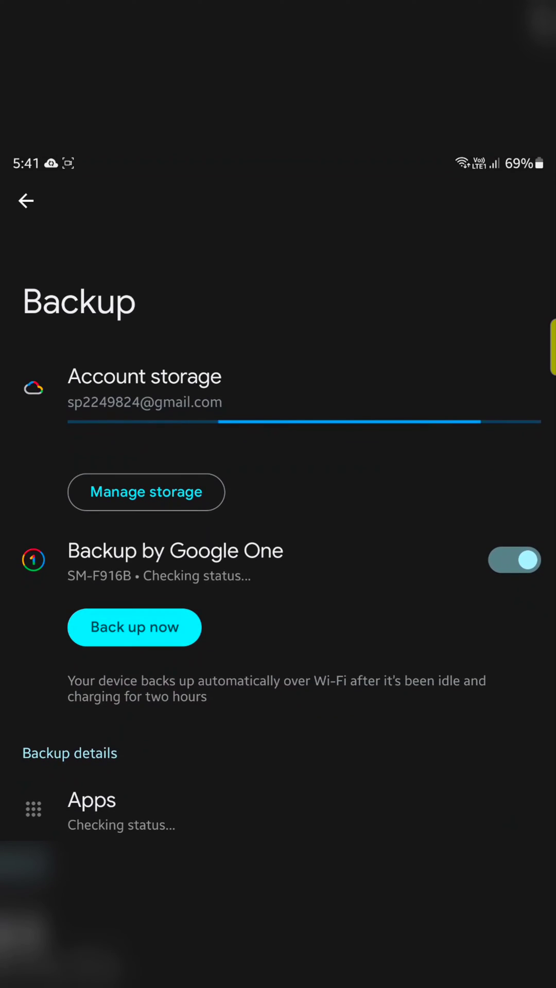
pyautogui.scroll(-3, 349, 608)
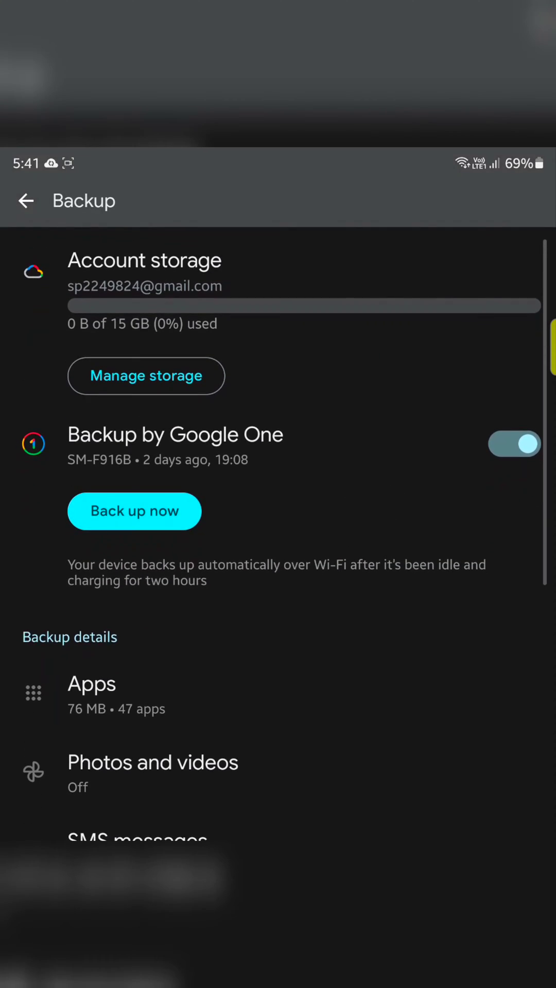
pyautogui.scroll(-3, 383, 421)
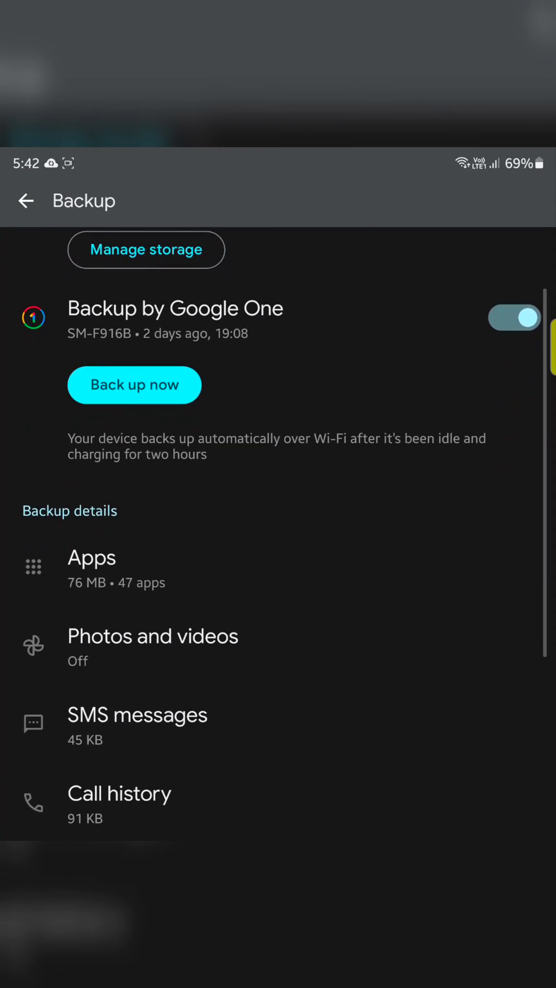
pyautogui.scroll(-3, 374, 421)
pyautogui.scroll(-3, 356, 433)
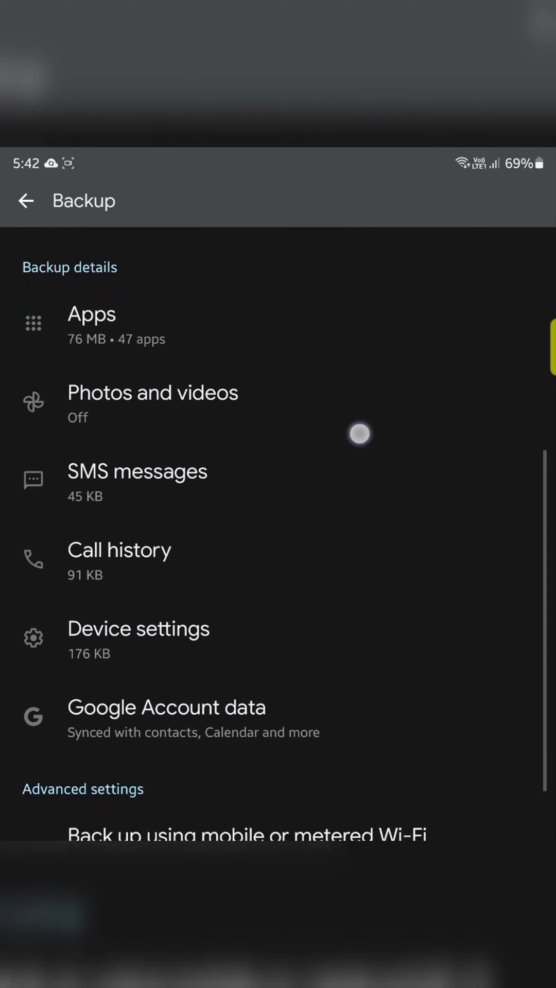
pyautogui.scroll(-2, 367, 633)
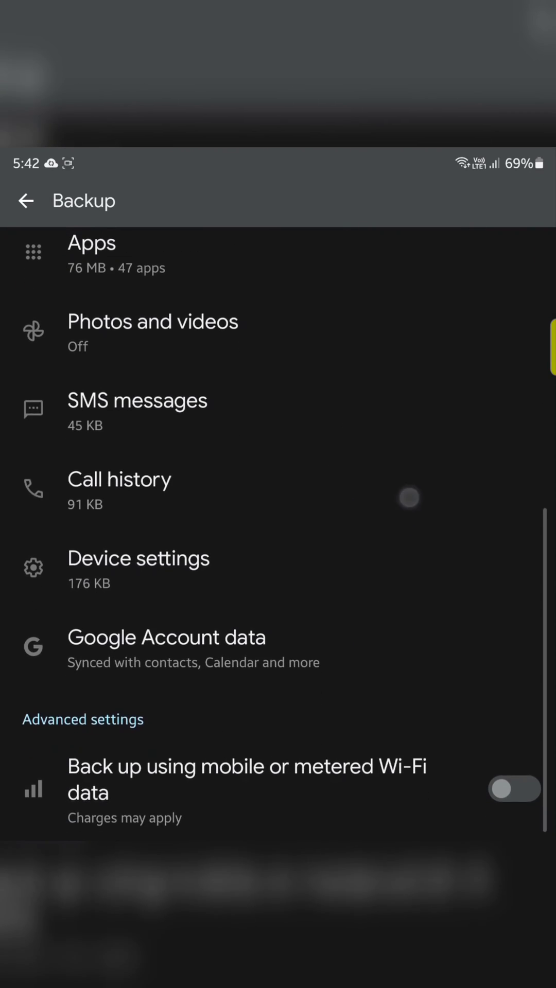
pyautogui.scroll(3, 378, 633)
pyautogui.scroll(2, 375, 579)
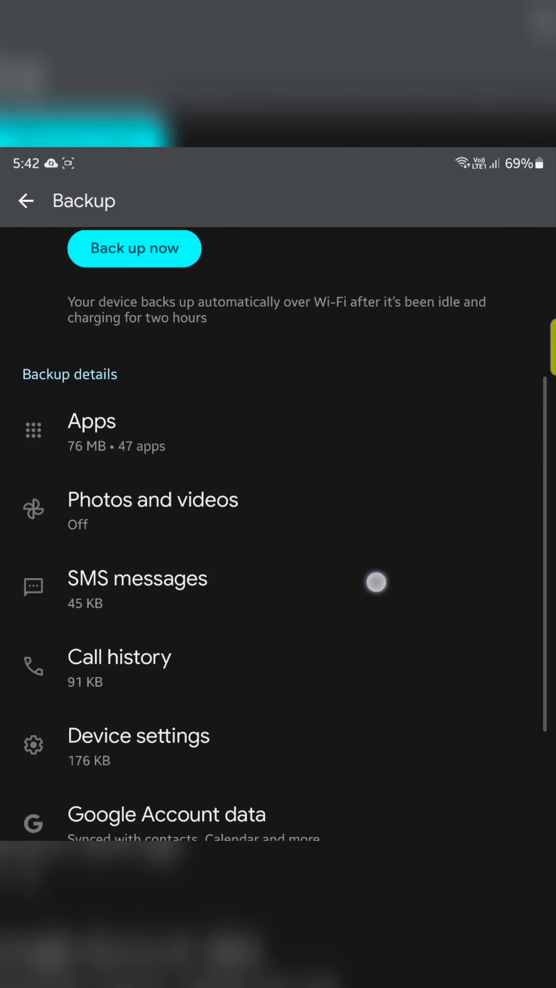
pyautogui.scroll(3, 378, 579)
pyautogui.scroll(2, 378, 663)
pyautogui.scroll(2, 378, 662)
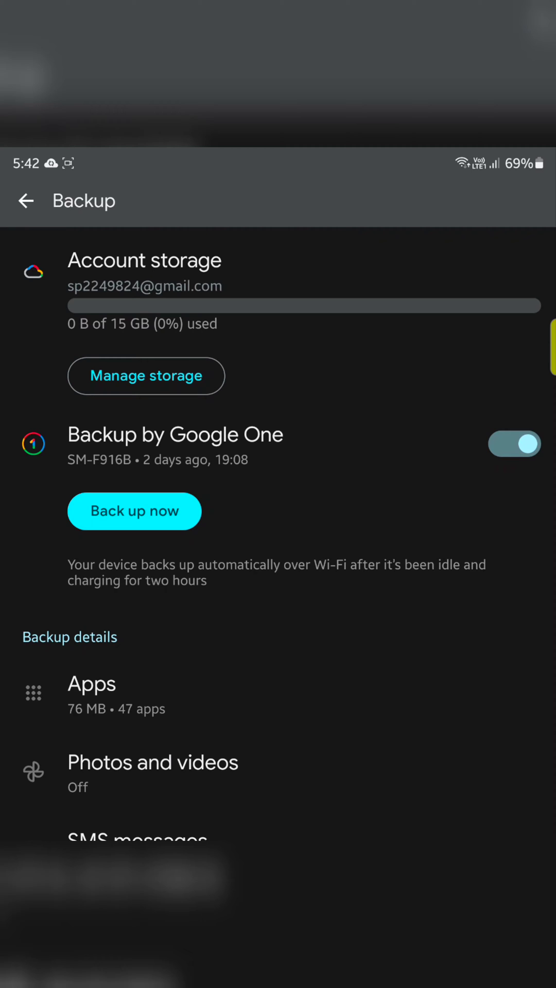
pyautogui.click(26, 200)
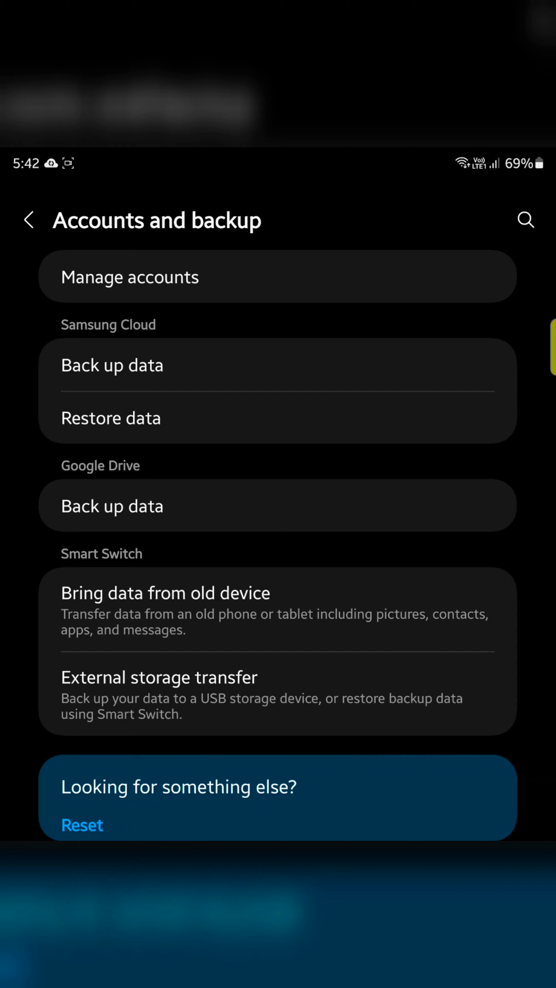
# Step: Launch 'Bring data from old device' and allow Smart Switch's terms and permissions
pyautogui.click(278, 601)
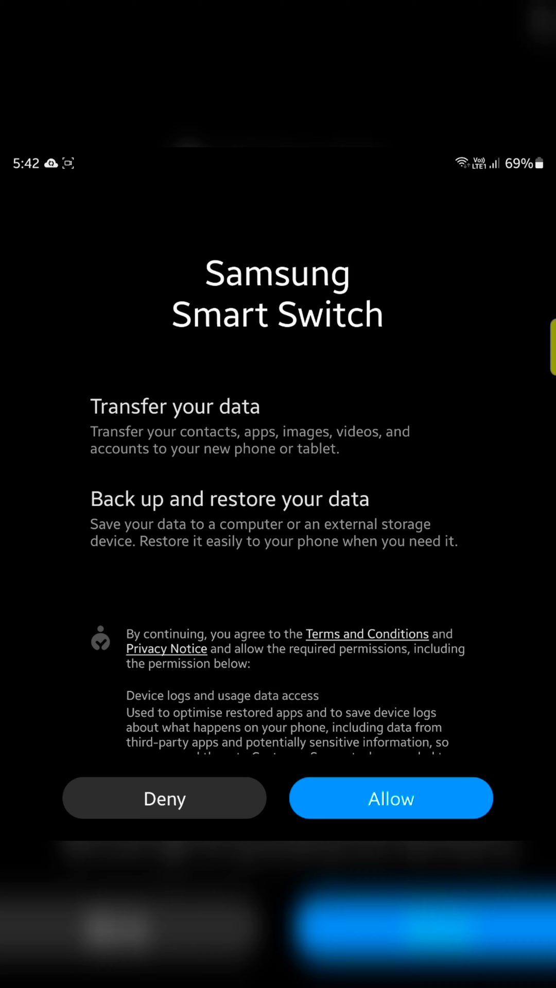
pyautogui.scroll(-1, 467, 616)
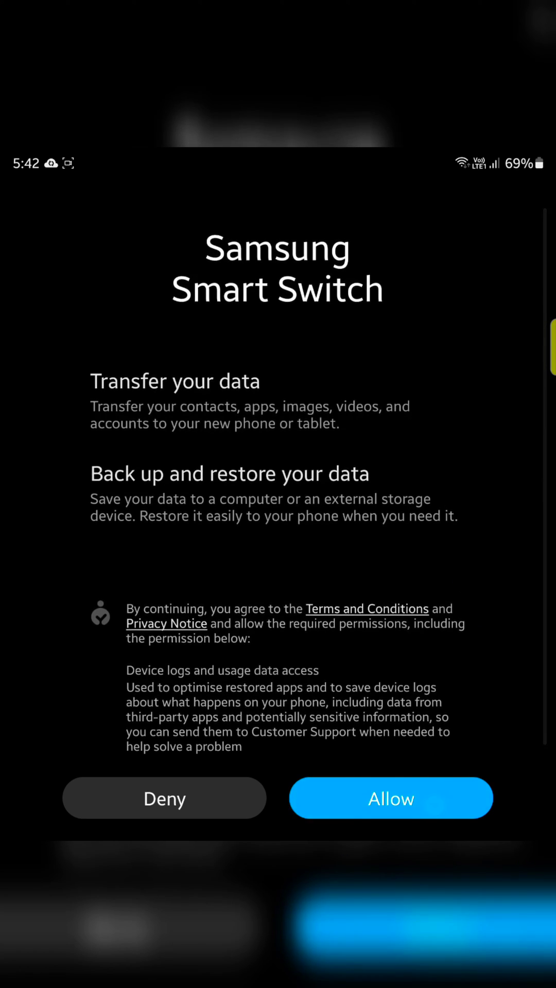
pyautogui.click(390, 798)
pyautogui.scroll(-1, 471, 579)
pyautogui.scroll(1, 471, 579)
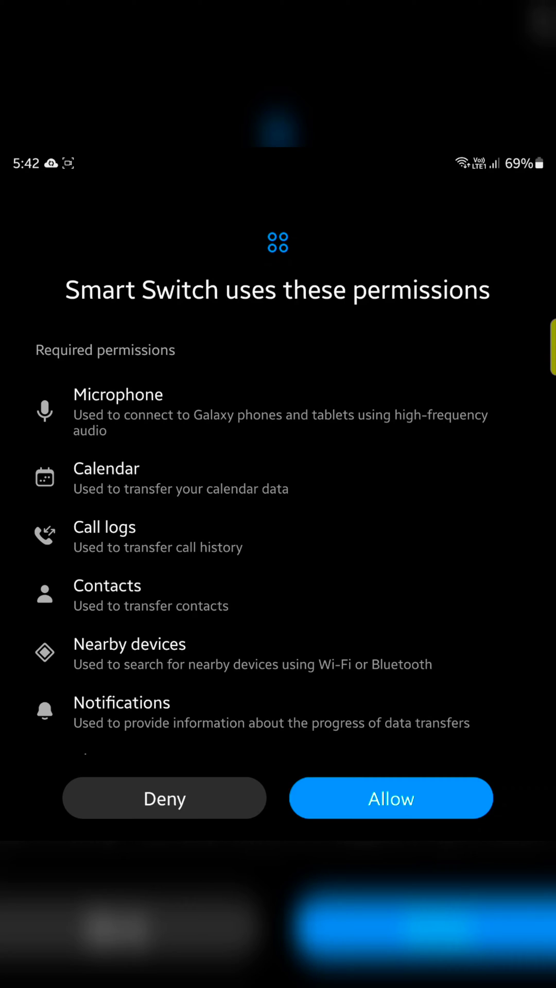
pyautogui.click(391, 798)
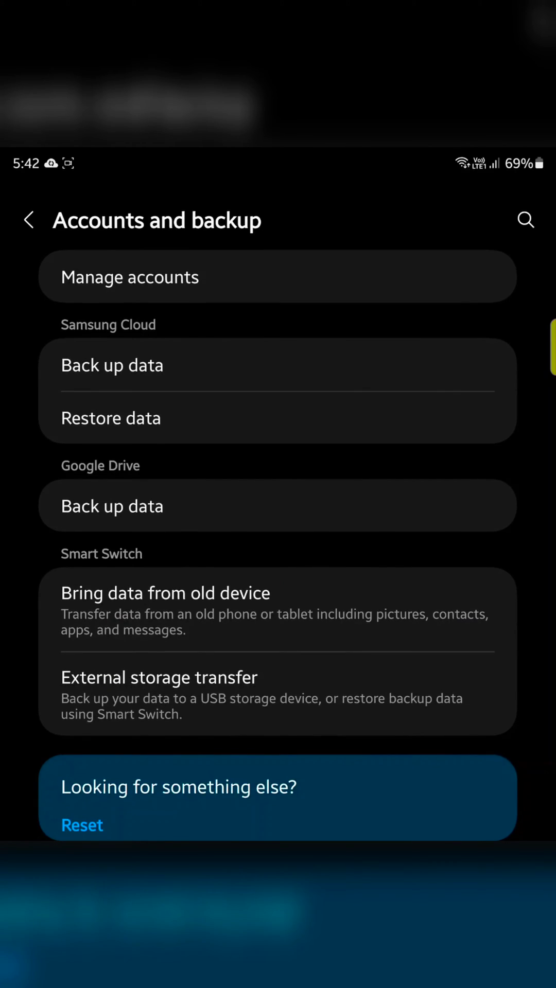
pyautogui.scroll(-2, 472, 556)
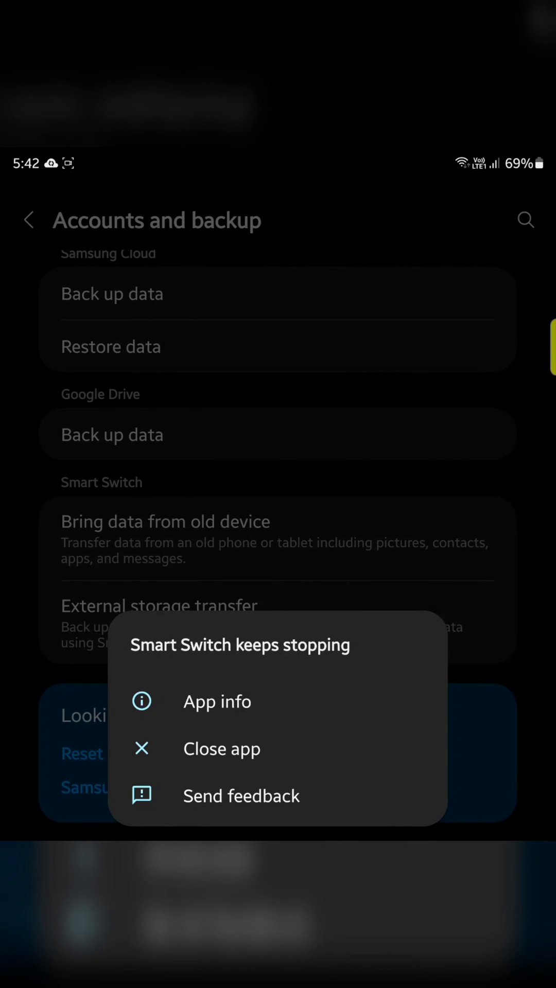
# Step: Dismiss the 'Smart Switch keeps stopping' dialog with Close app
pyautogui.click(222, 749)
pyautogui.scroll(2, 448, 633)
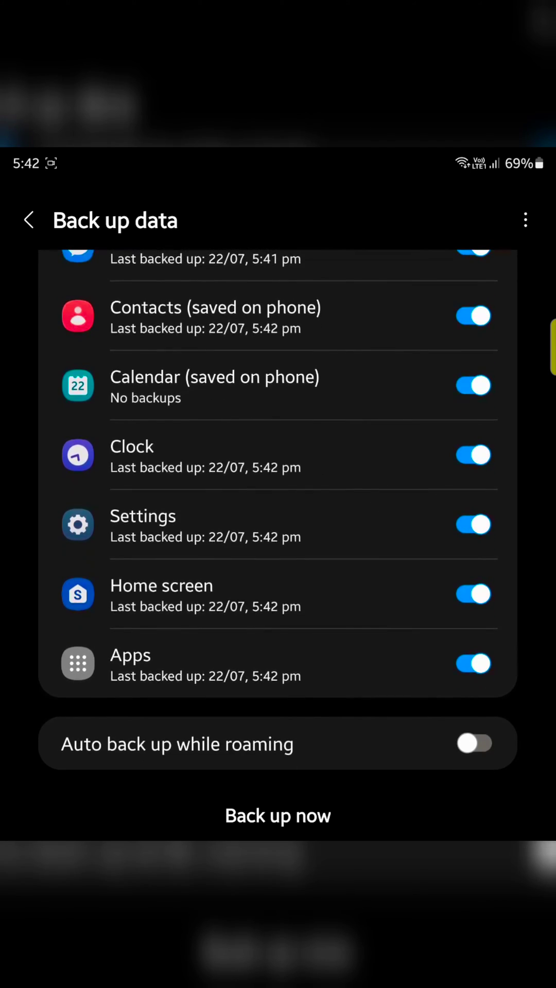
pyautogui.scroll(5, 386, 540)
# Step: Back out through Accounts and backup and the main list to the app drawer
pyautogui.click(29, 395)
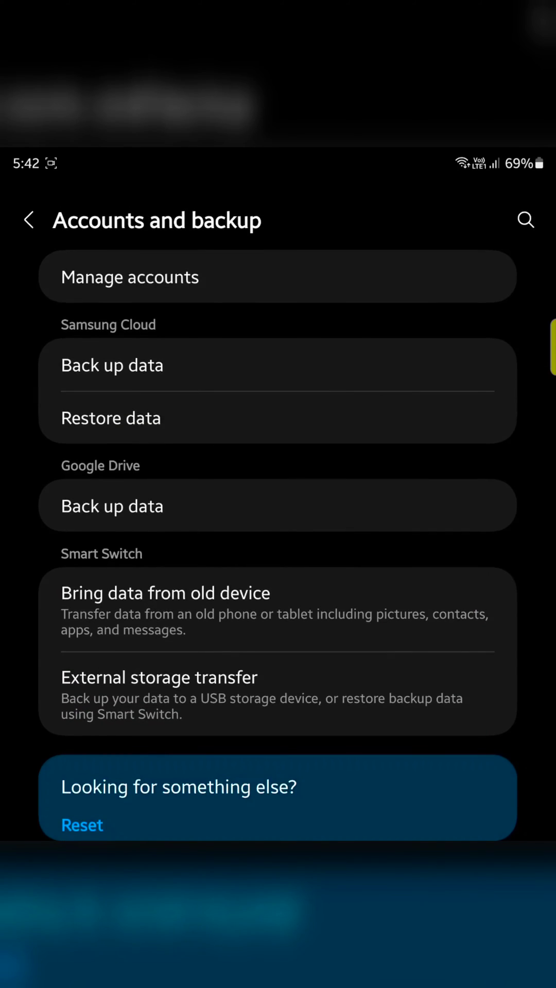
pyautogui.scroll(-2, 403, 525)
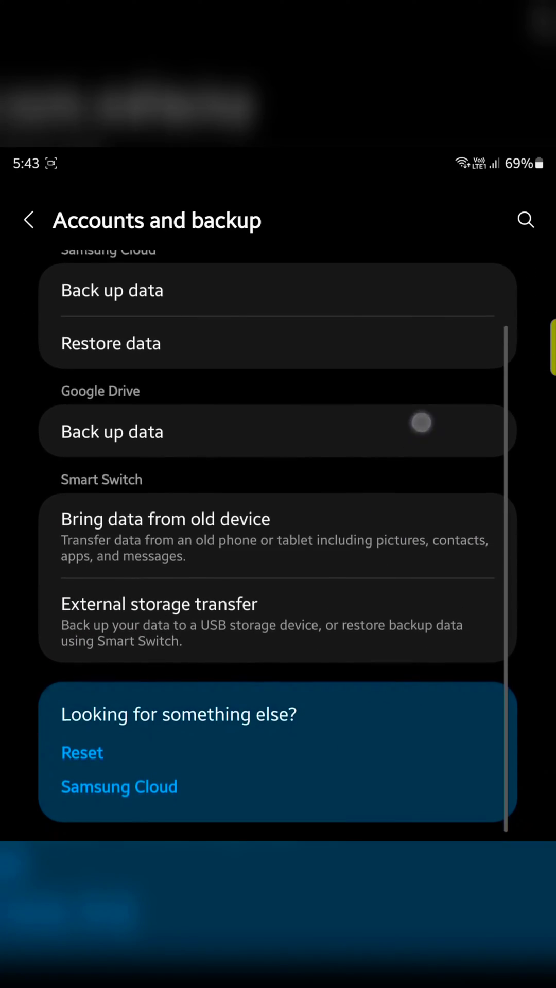
pyautogui.scroll(5, 403, 455)
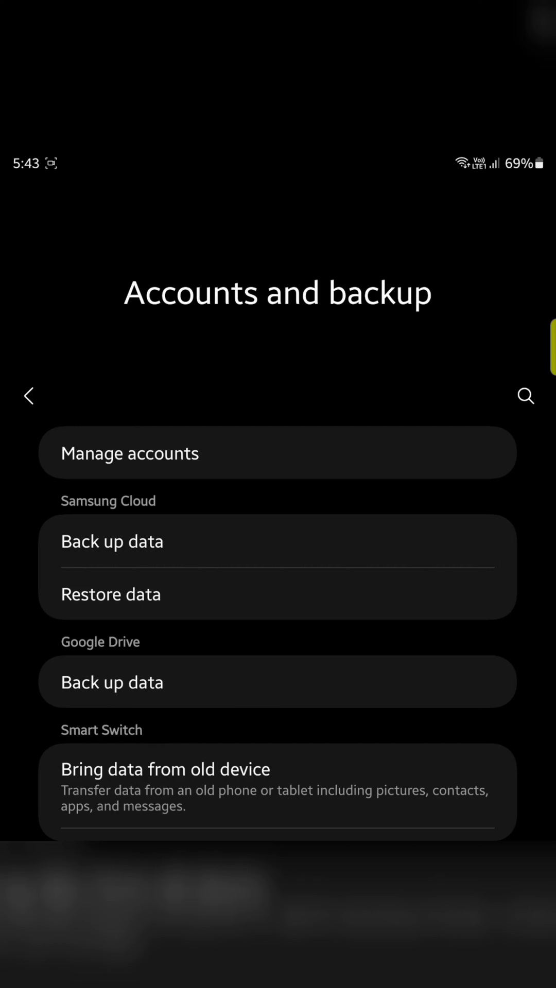
pyautogui.click(29, 395)
pyautogui.scroll(8, 455, 602)
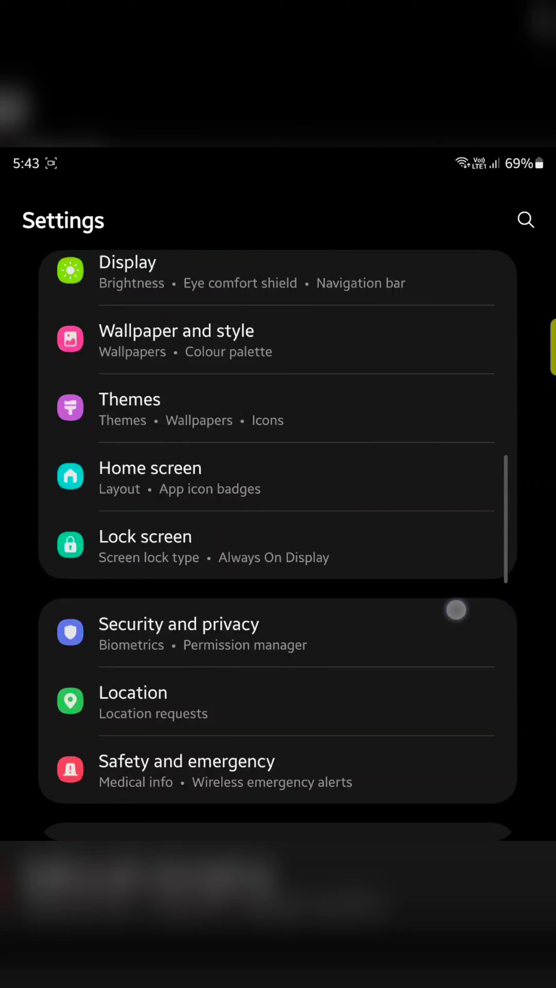
pyautogui.moveTo(549, 541); pyautogui.dragTo(433, 564)
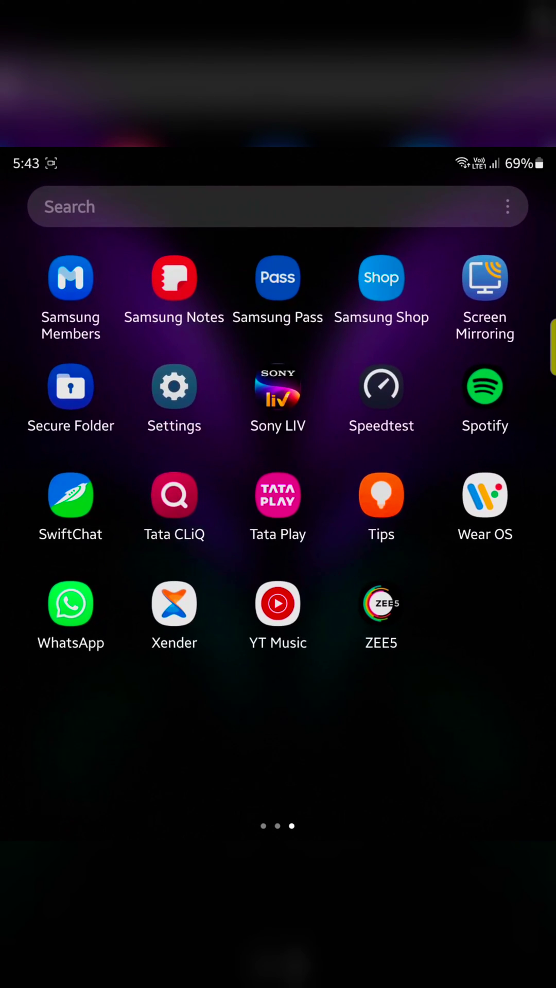